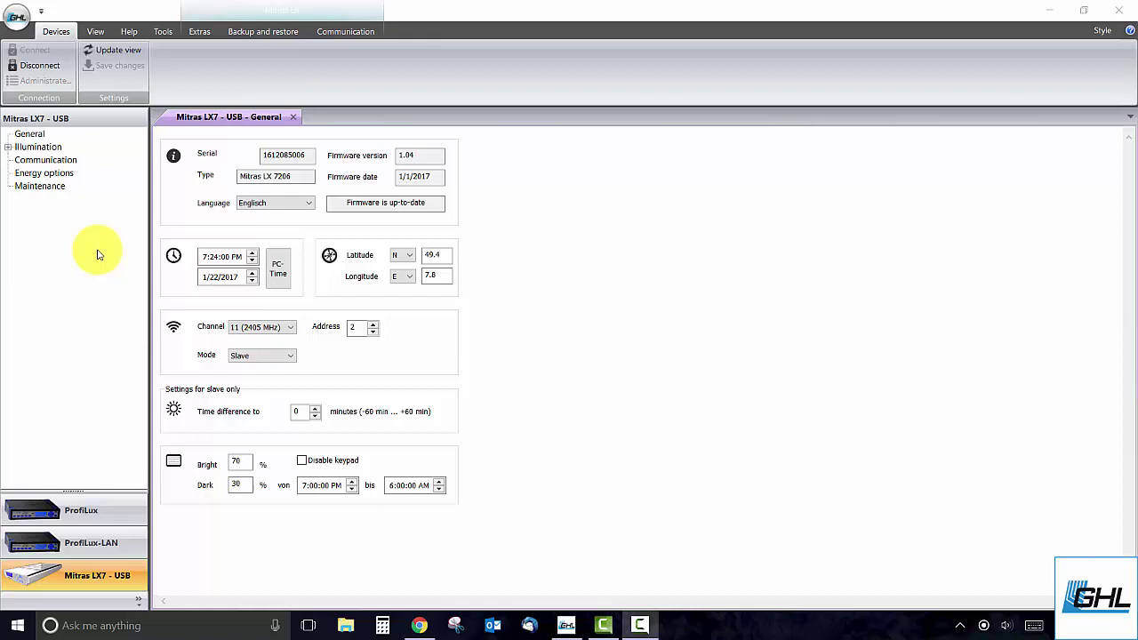
Set the Mitras WiFi mode to Client & Access Point and enter the client network name.
{"action": "left_click", "coordinate": [53, 160]}
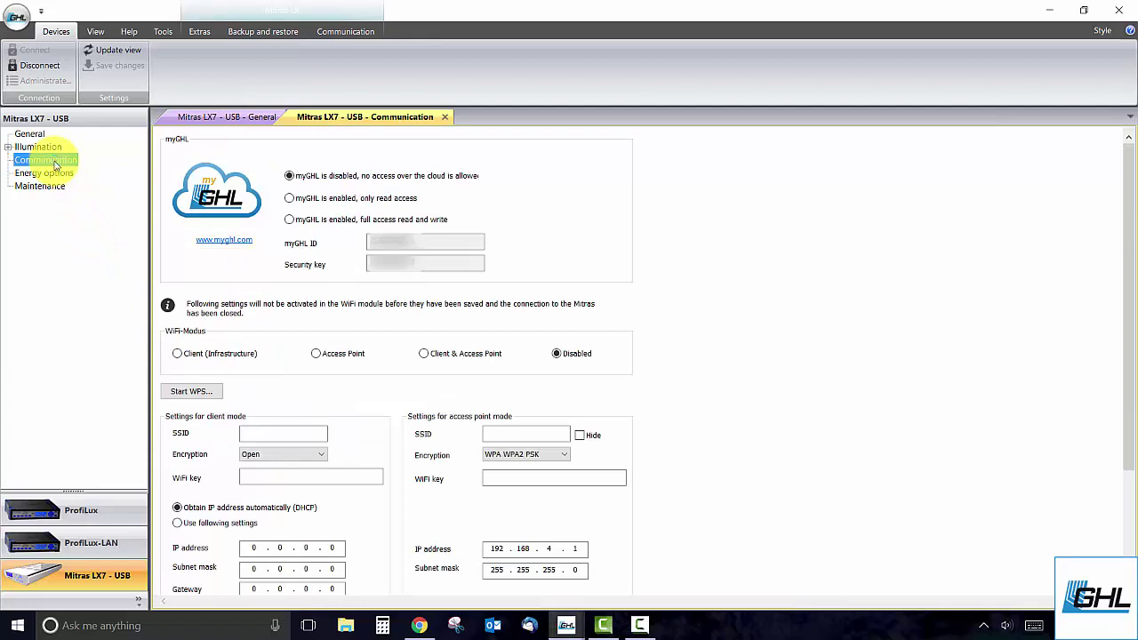
{"action": "left_click", "coordinate": [424, 354]}
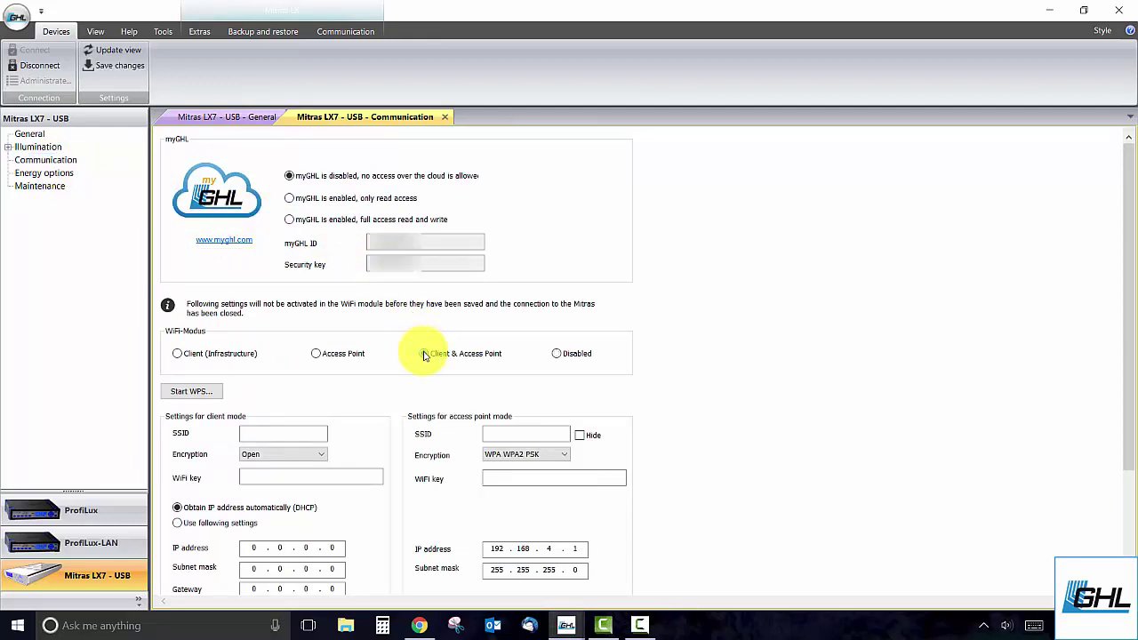
{"action": "left_click", "coordinate": [290, 432]}
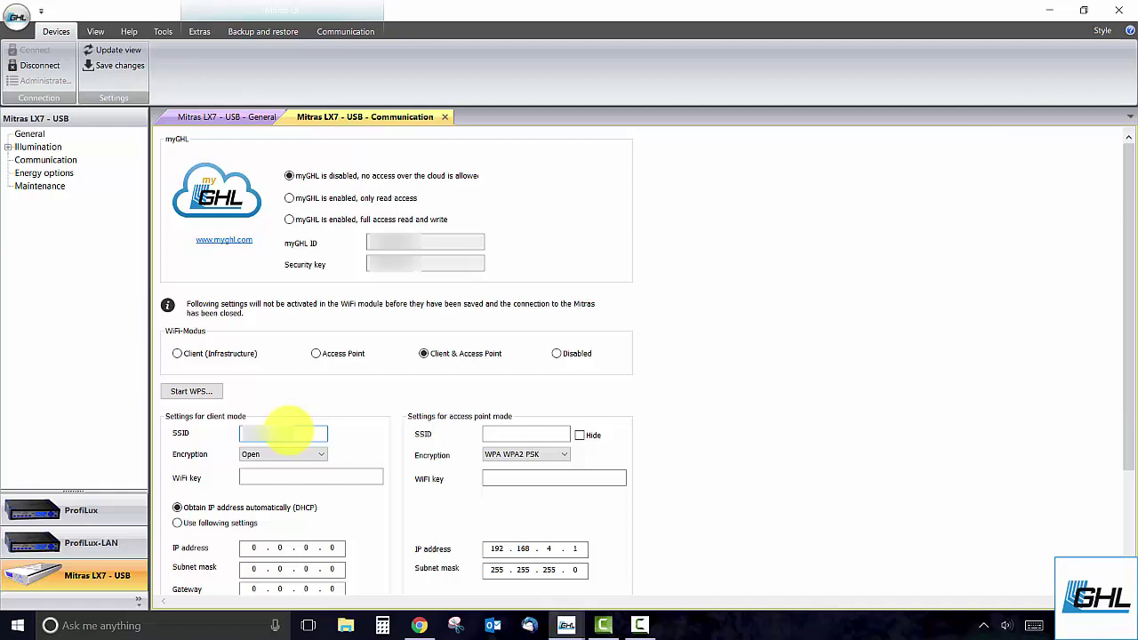
Secure the client connection with WPA WPA2 PSK, enter its WiFi key, and choose manual IP settings.
{"action": "left_click", "coordinate": [292, 456]}
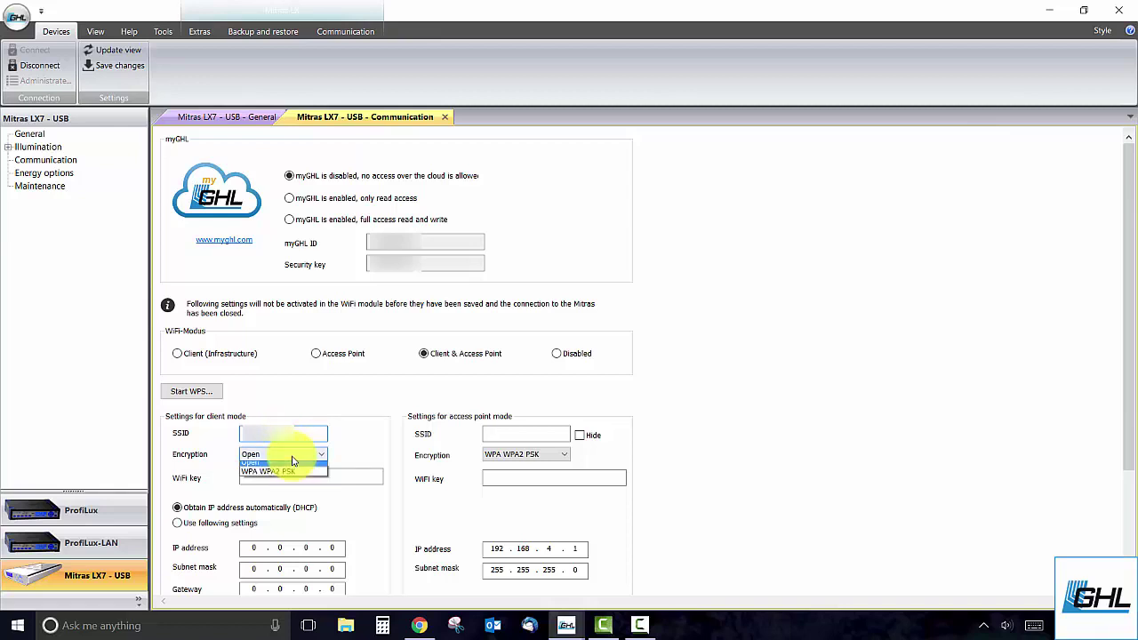
{"action": "left_click", "coordinate": [293, 478]}
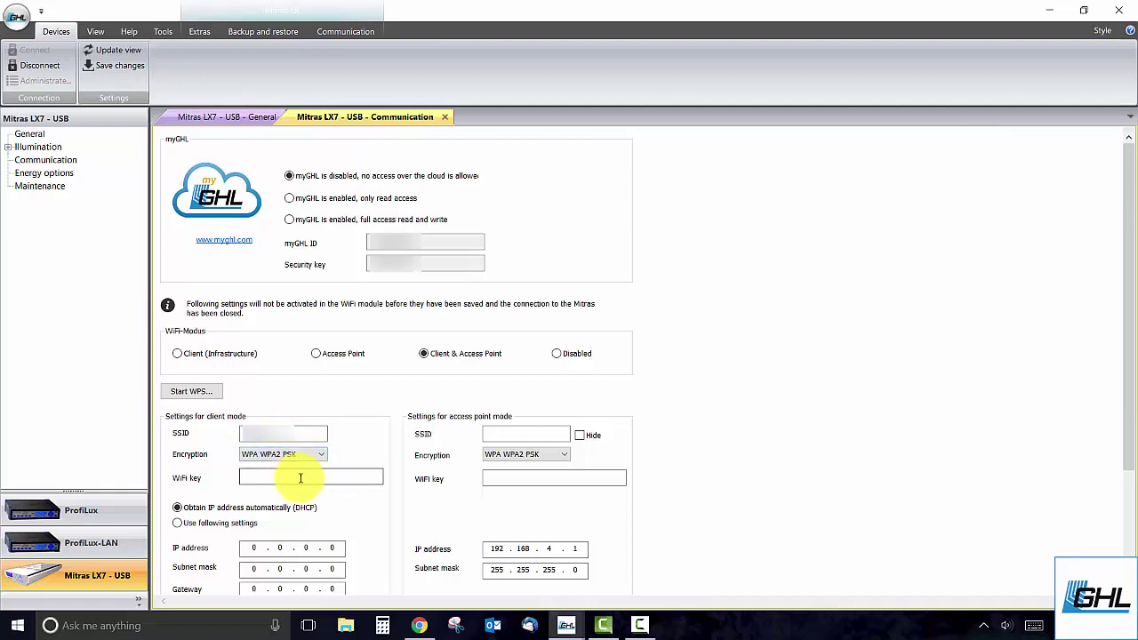
{"action": "type", "text": "****"}
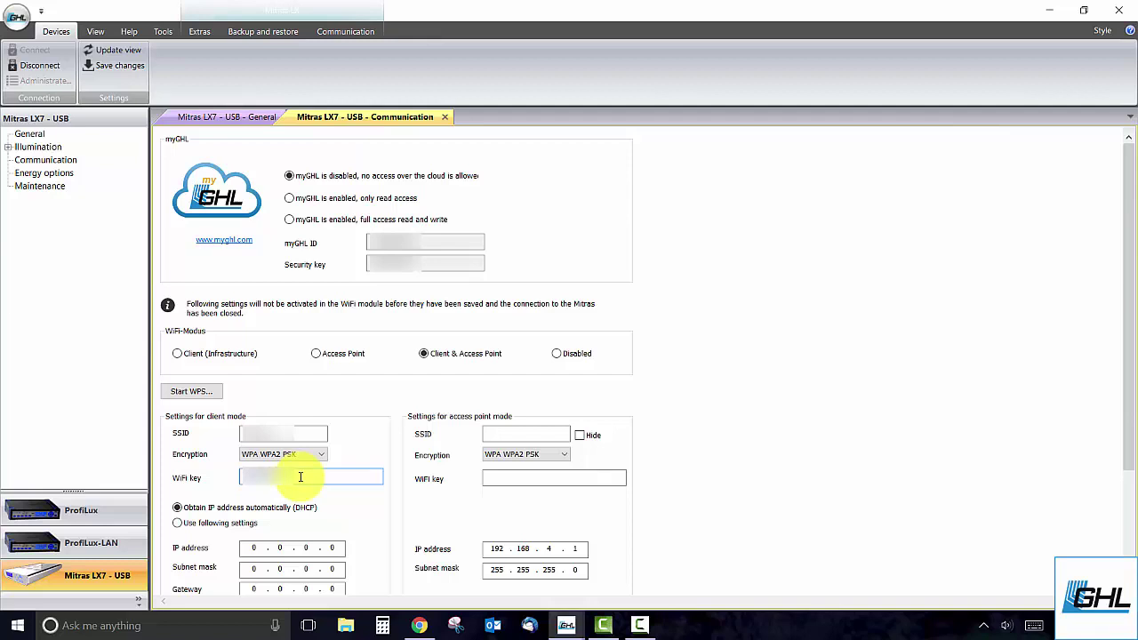
{"action": "left_click", "coordinate": [197, 524]}
{"action": "scroll", "coordinate": [297, 533], "scroll_direction": "down", "scroll_amount": 3}
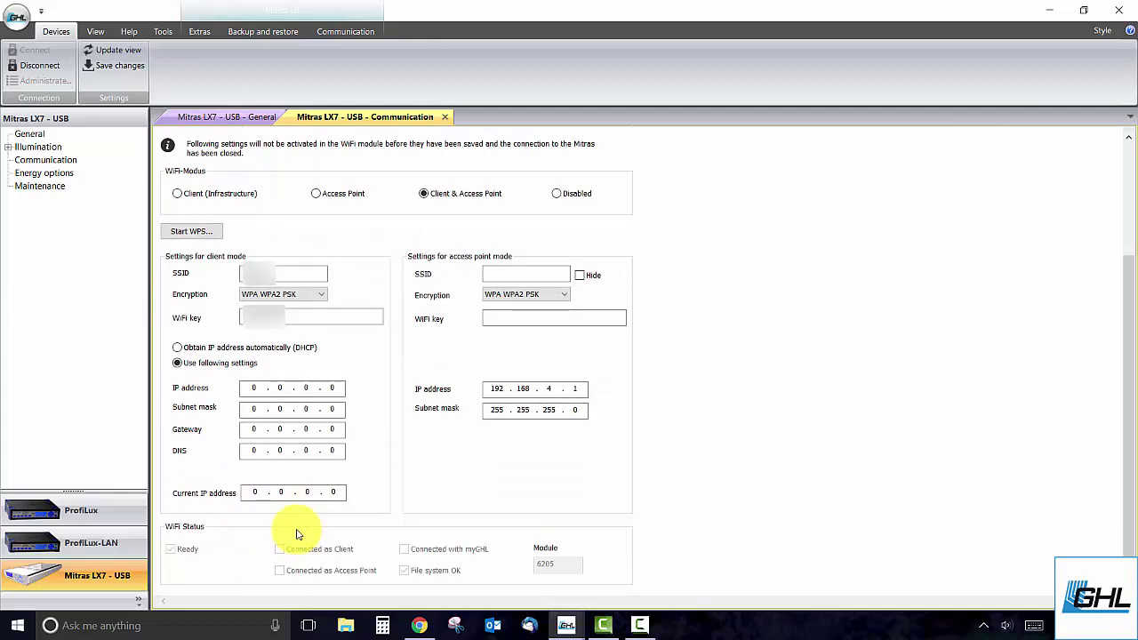
Run ipconfig in Command Prompt to read the Wi-Fi gateway 192.168.1.254 and mask 255.255.255.0.
{"action": "left_click", "coordinate": [209, 625]}
{"action": "type", "text": "cmd"}
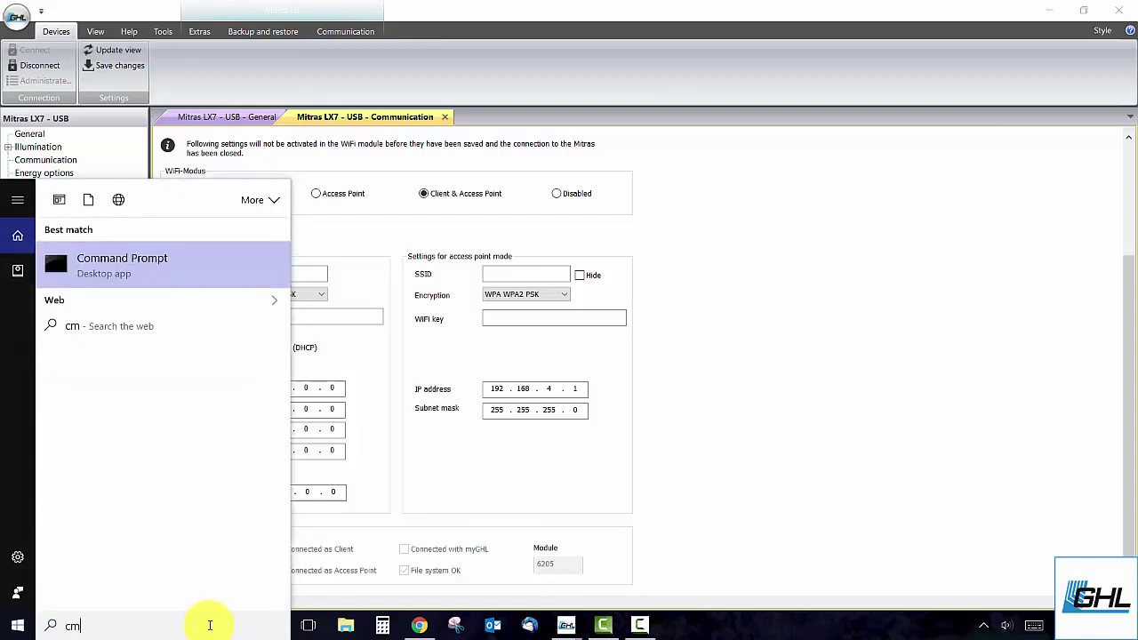
{"action": "left_click", "coordinate": [166, 274]}
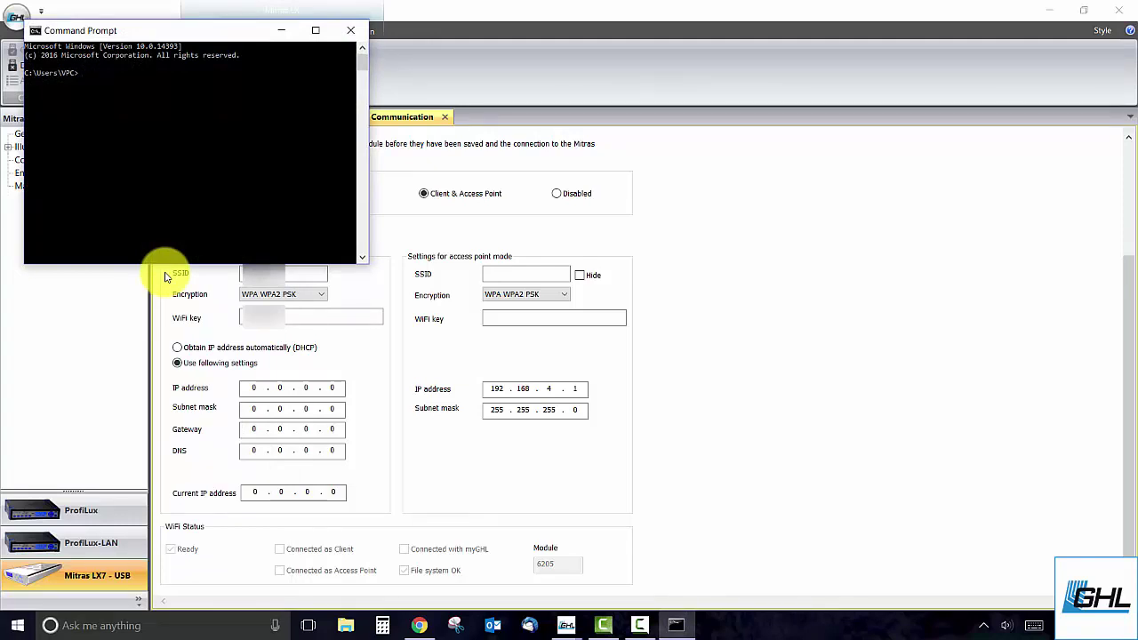
{"action": "type", "text": "ipconfig"}
{"action": "key", "text": "Return"}
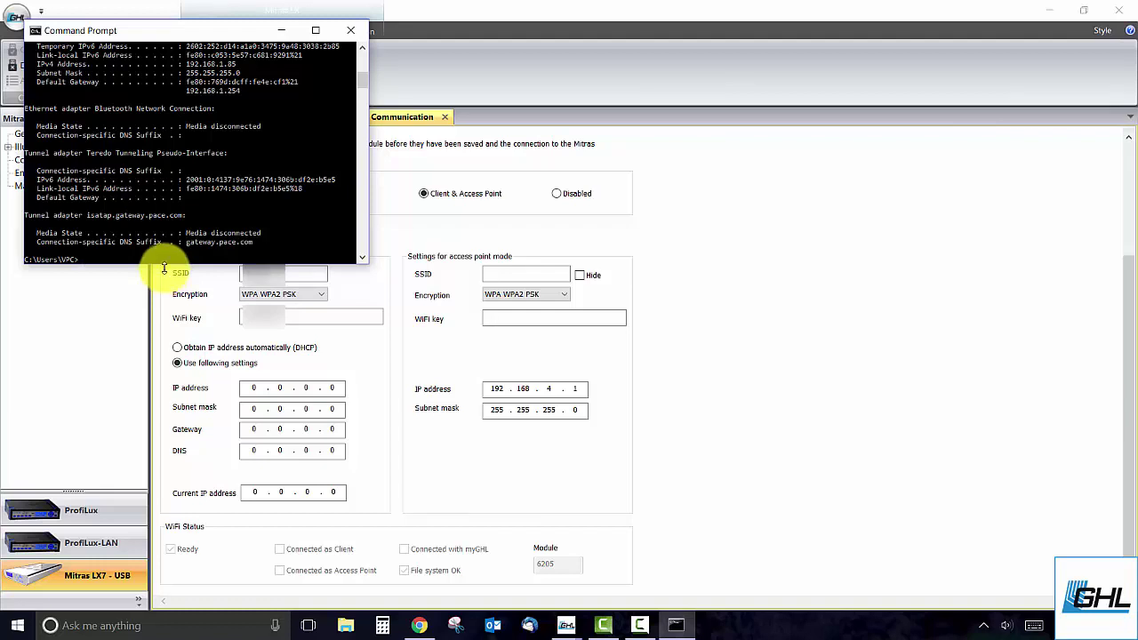
{"action": "scroll", "coordinate": [206, 177], "scroll_direction": "up", "scroll_amount": 7}
{"action": "scroll", "coordinate": [206, 177], "scroll_direction": "down", "scroll_amount": 3}
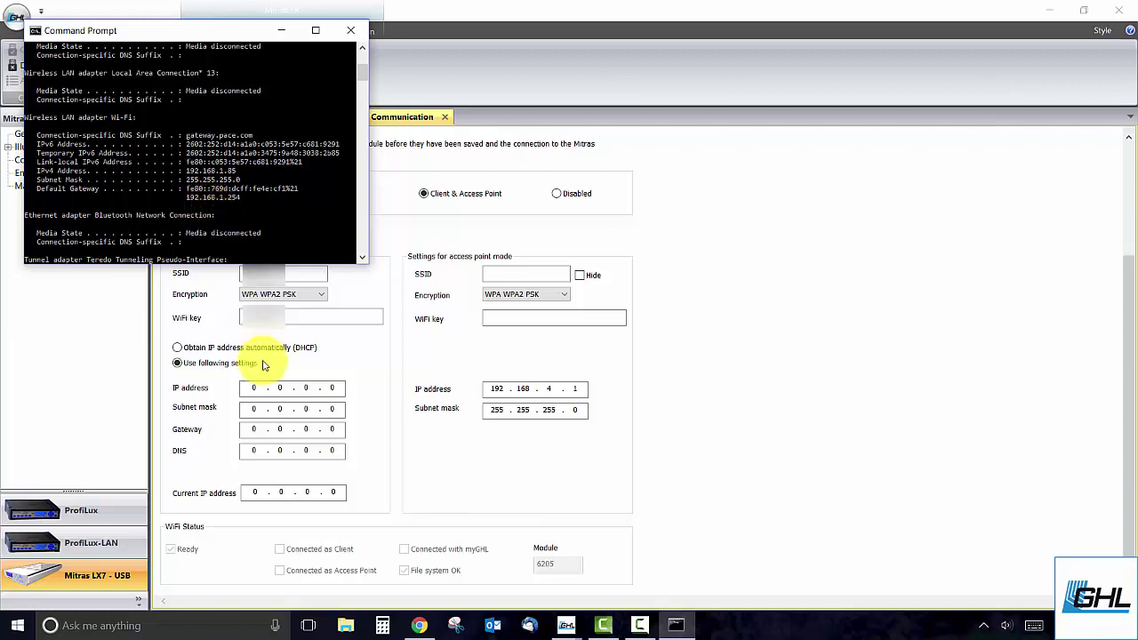
Enter client-mode gateway 192.168.1.254 and subnet mask 255.255.255.0 in GHL Control Center.
{"action": "left_click", "coordinate": [255, 450]}
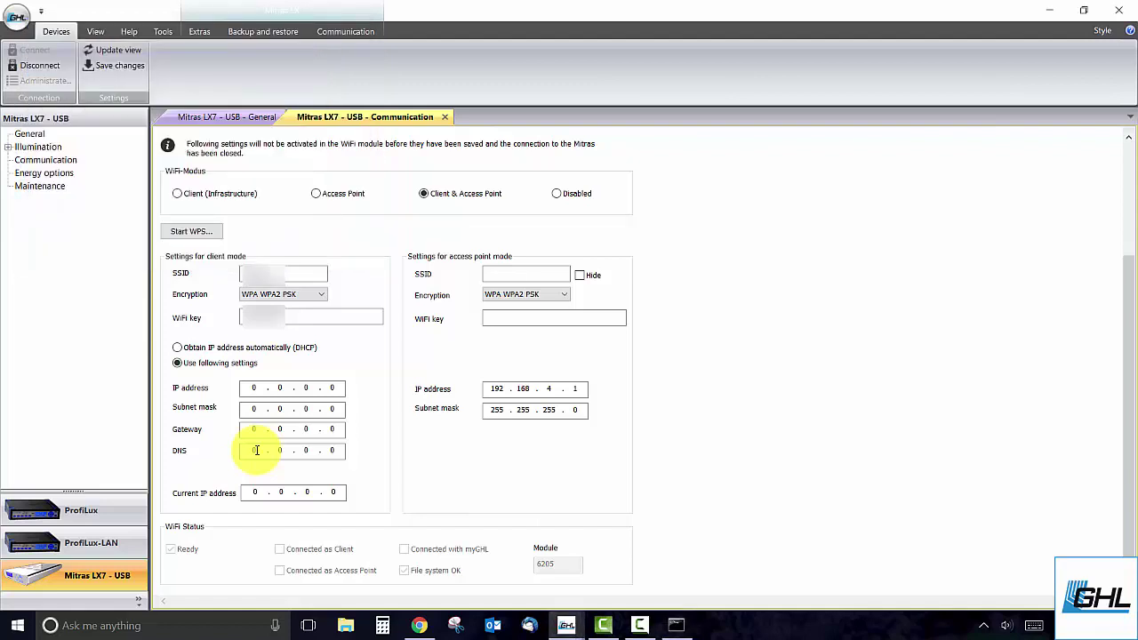
{"action": "left_click", "coordinate": [258, 431]}
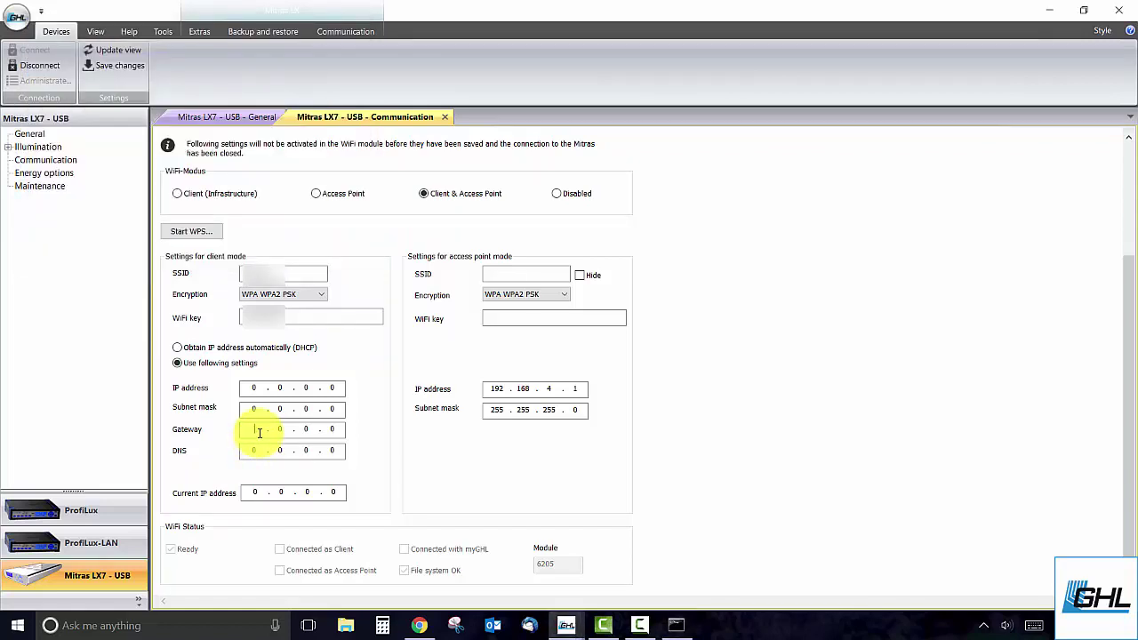
{"action": "type", "text": "192.168.1250"}
{"action": "key", "text": "BackSpace"}
{"action": "type", "text": "4"}
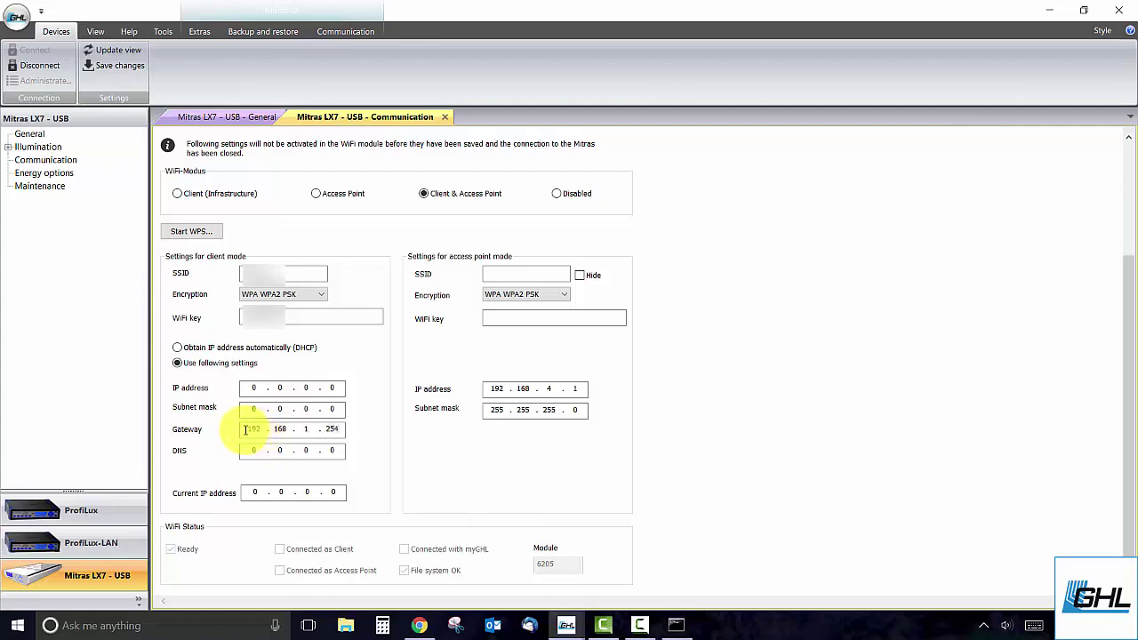
{"action": "left_click", "coordinate": [252, 409]}
{"action": "type", "text": "255 . 255 . 2"}
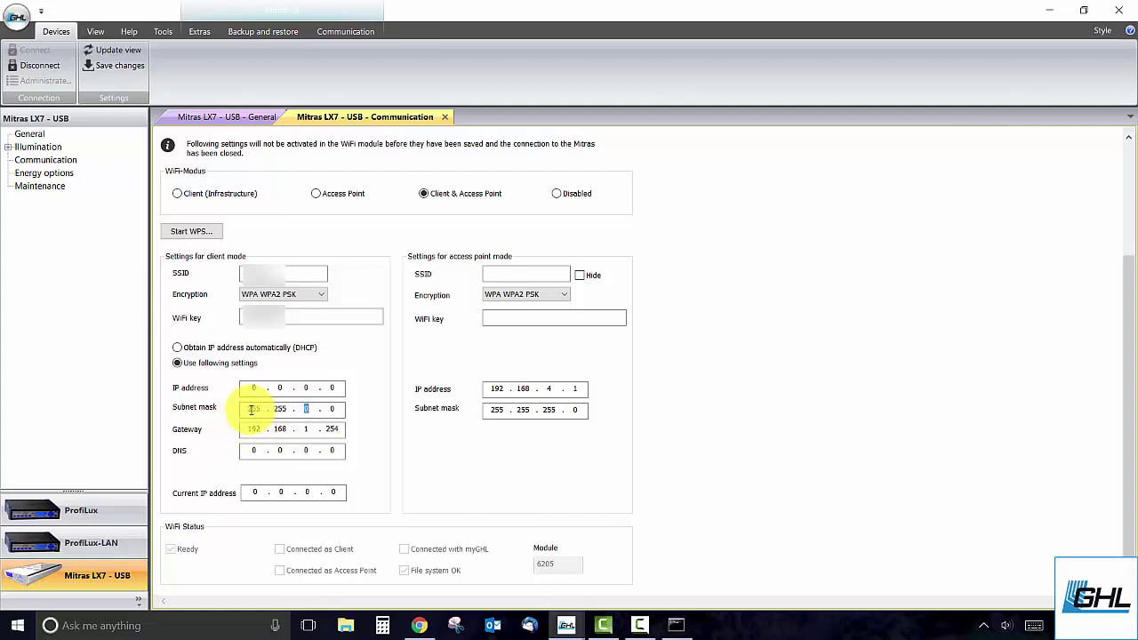
{"action": "type", "text": "55"}
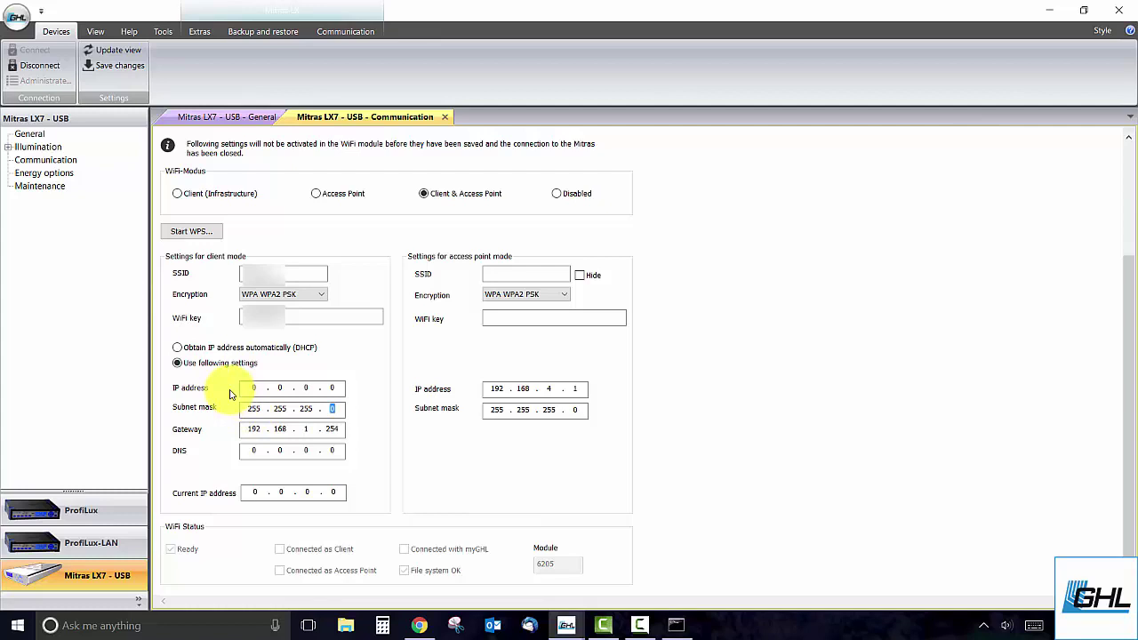
{"action": "left_click", "coordinate": [255, 389]}
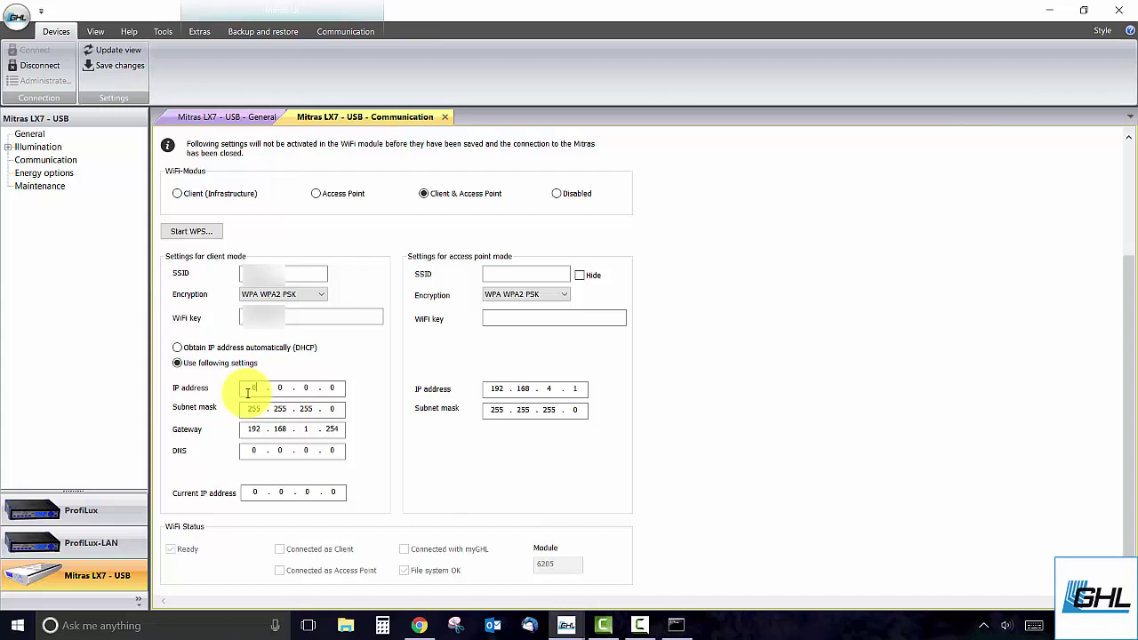
Enter 192.168.1.200 as the client-mode IP address.
{"action": "type", "text": "192 . 168 . 1 . 200"}
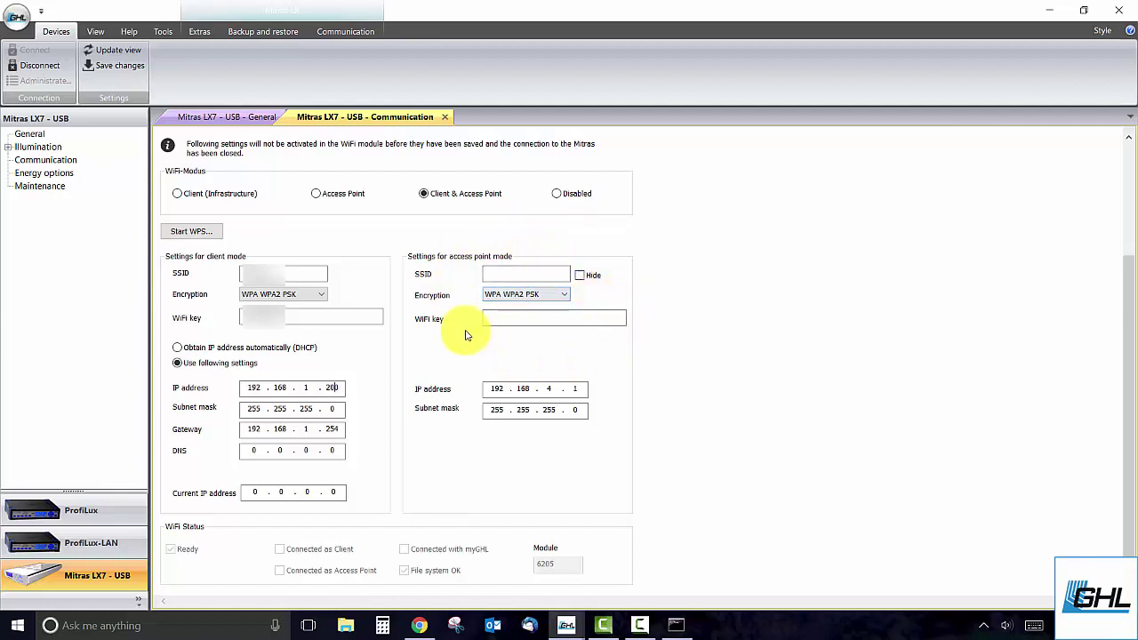
Write the Client & Access Point WiFi settings to the Mitras LX7, then end the USB connection.
{"action": "left_click", "coordinate": [506, 317]}
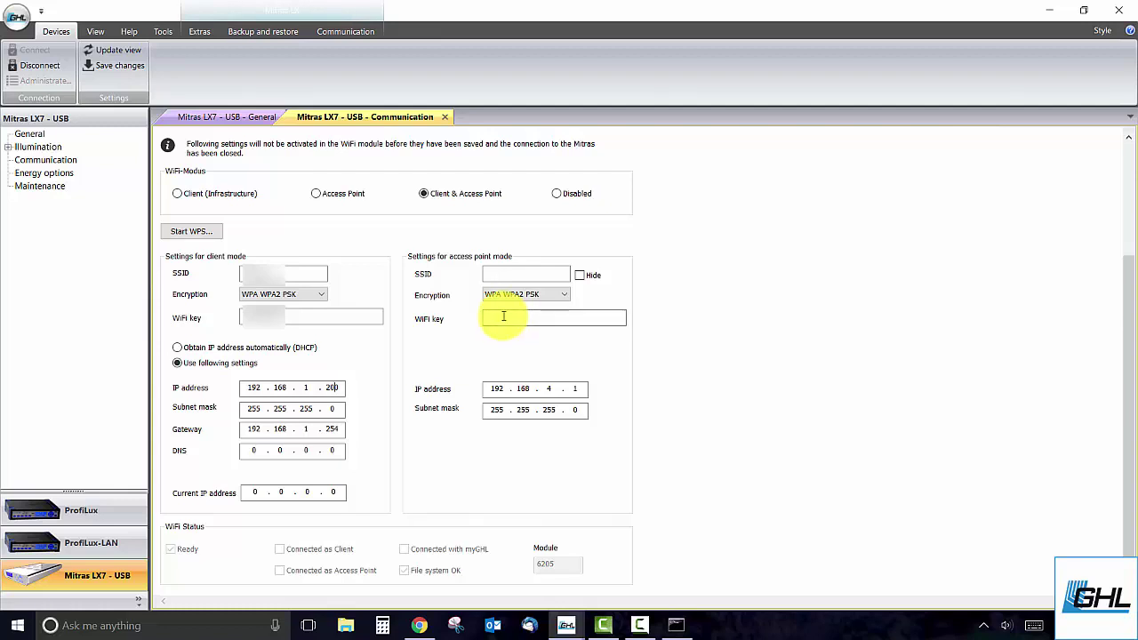
{"action": "left_click", "coordinate": [120, 71]}
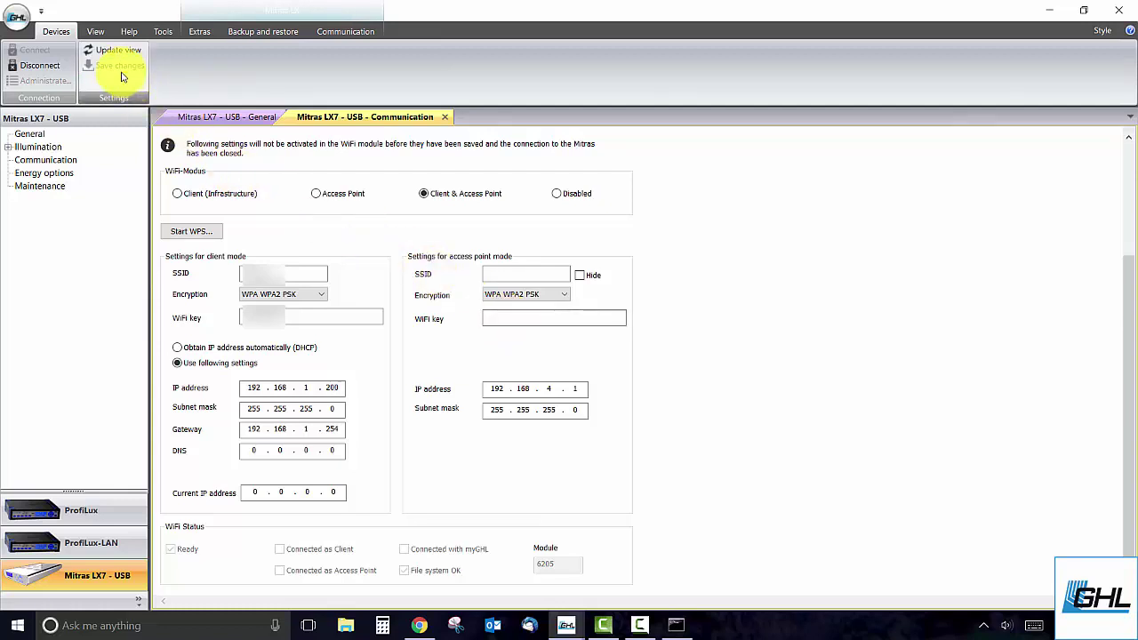
{"action": "left_click", "coordinate": [40, 68]}
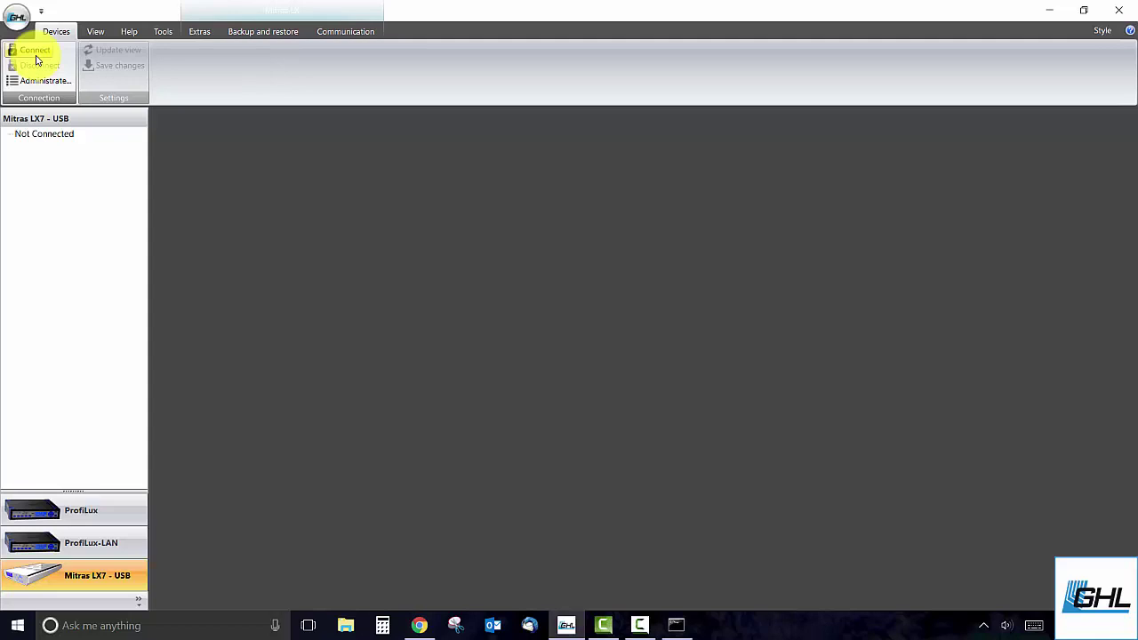
Reconnect and check Communication shows current IP 192.168.1.200 with WiFi status connected as client.
{"action": "left_click", "coordinate": [37, 60]}
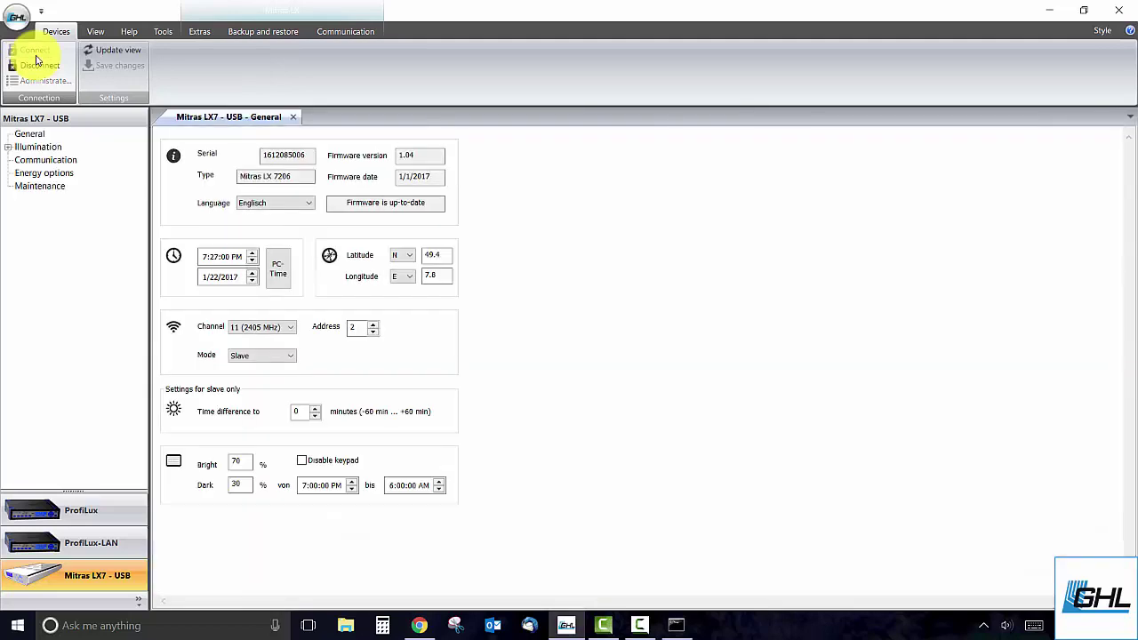
{"action": "left_click", "coordinate": [31, 158]}
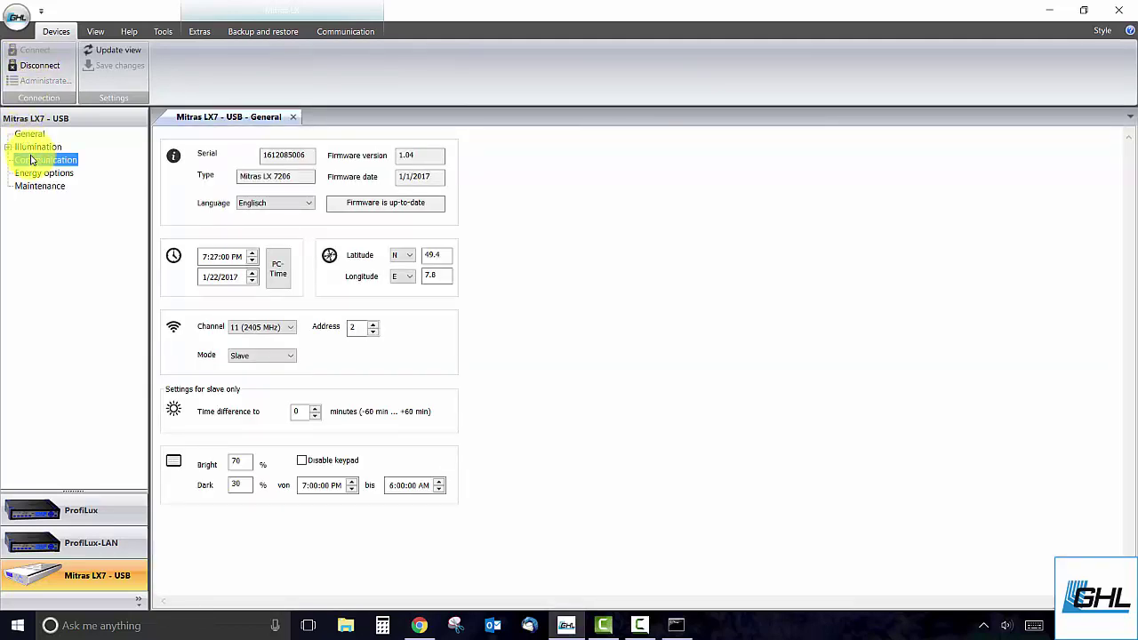
{"action": "scroll", "coordinate": [271, 306], "scroll_direction": "down", "scroll_amount": 3}
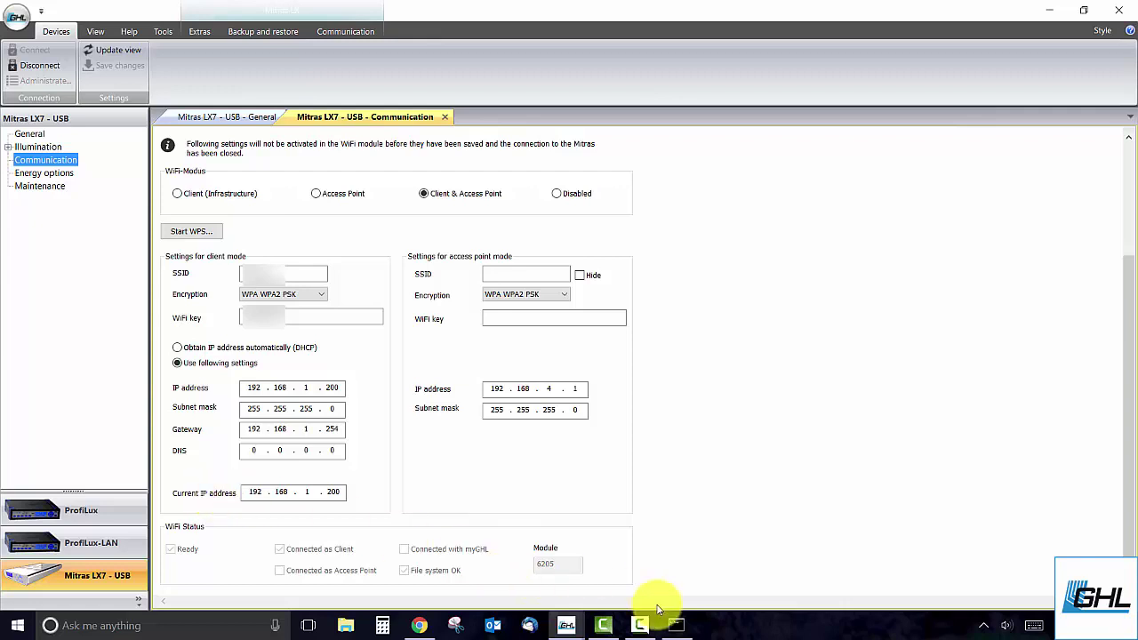
Ping 192.168.1.200 from Command Prompt to confirm the Mitras LX7 replies.
{"action": "left_click", "coordinate": [675, 626]}
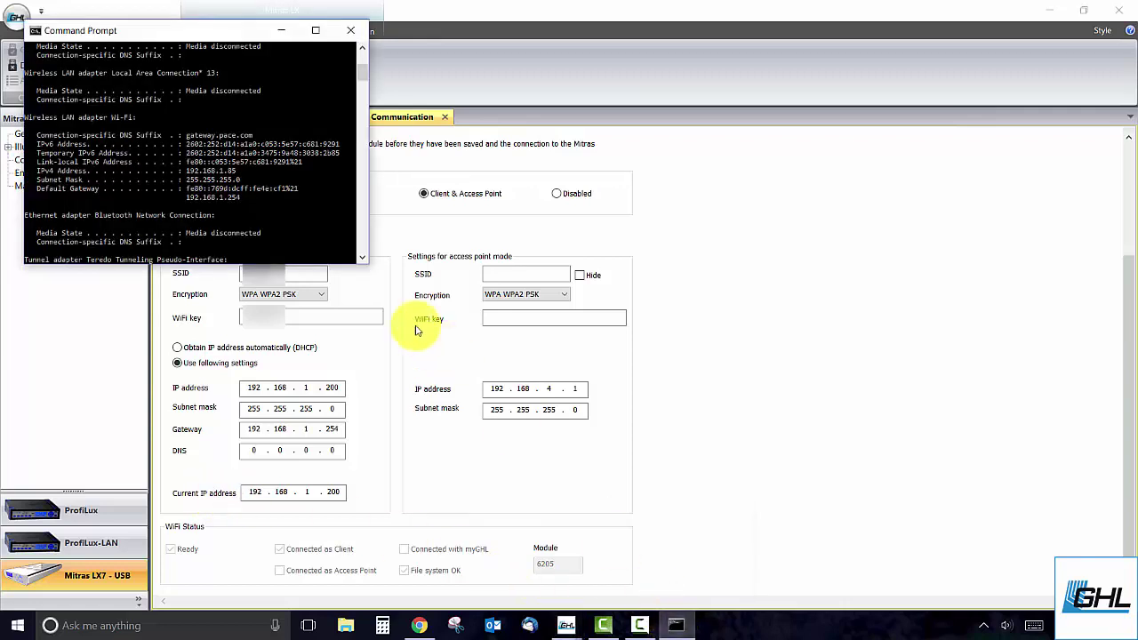
{"action": "scroll", "coordinate": [355, 245], "scroll_direction": "down", "scroll_amount": 8}
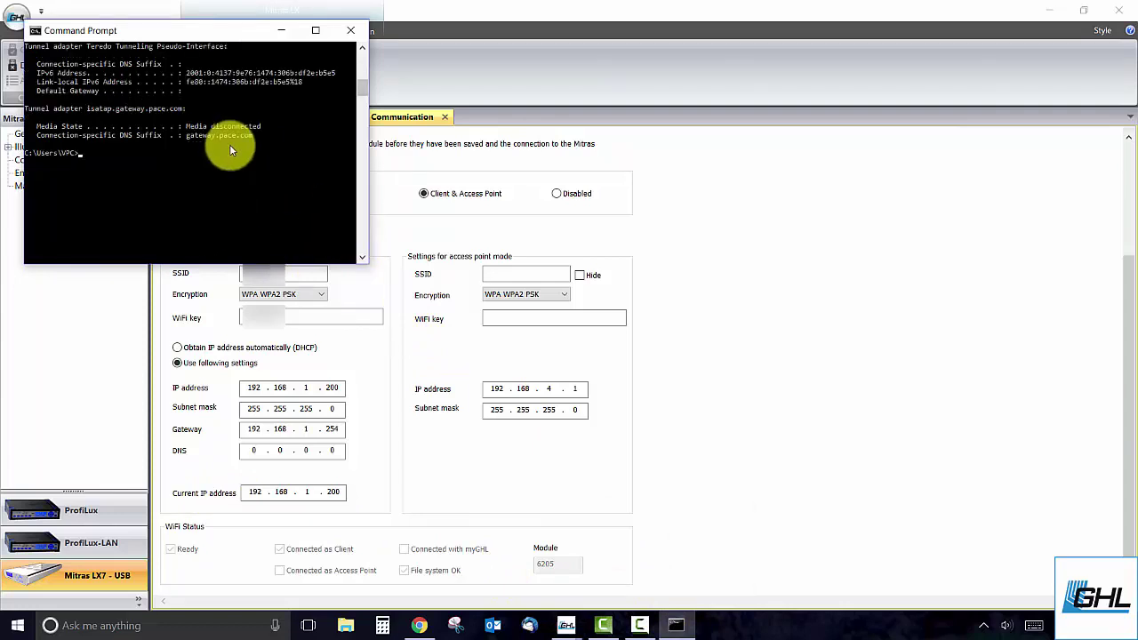
{"action": "type", "text": "ping 192"}
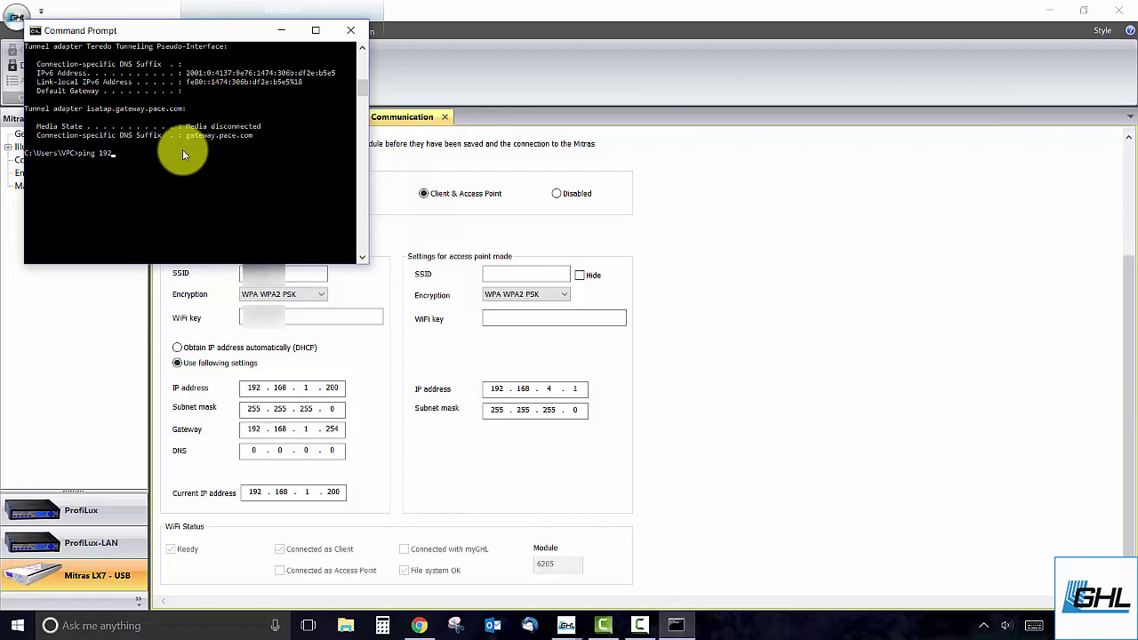
{"action": "type", "text": ".168.1.200"}
{"action": "key", "text": "Return"}
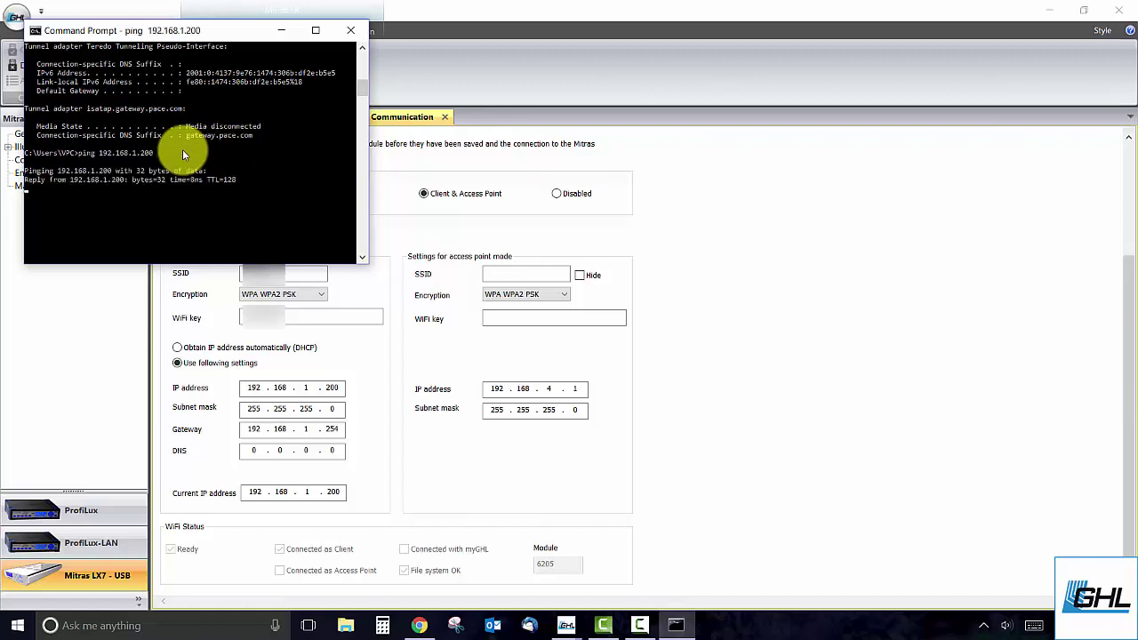